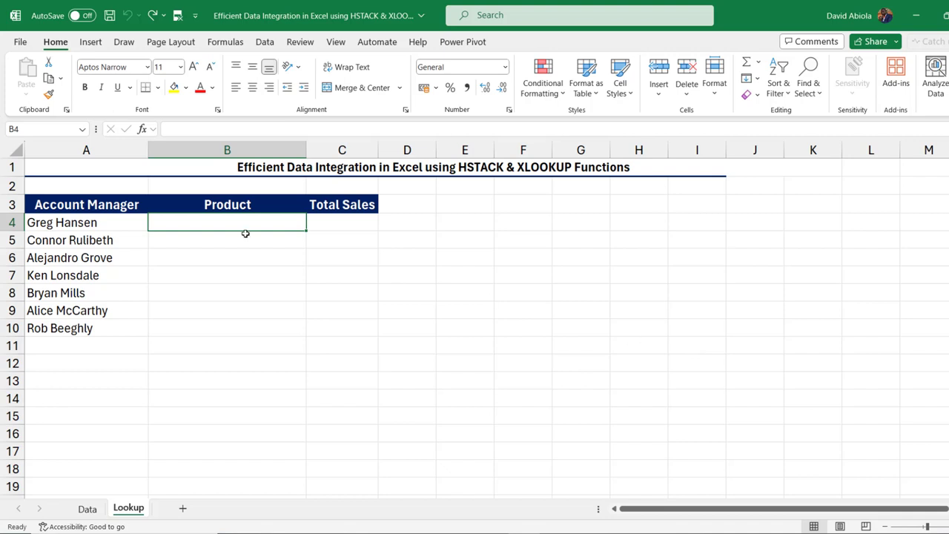
Step: Review the lookup ranges: names in A4:A10 and the sales table's Product and Total Sales columns
drag(191, 220, 191, 309)
drag(355, 221, 355, 328)
drag(86, 221, 98, 328)
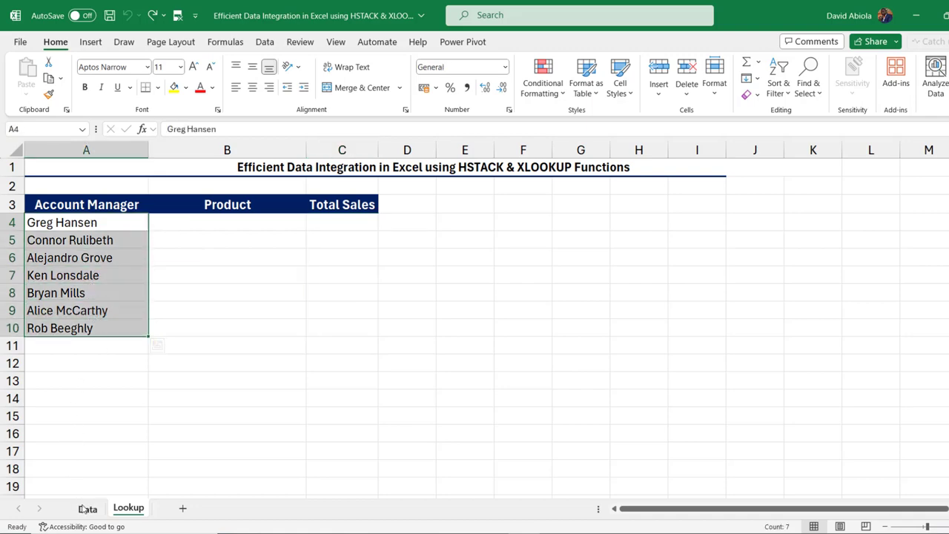
click(87, 508)
click(244, 245)
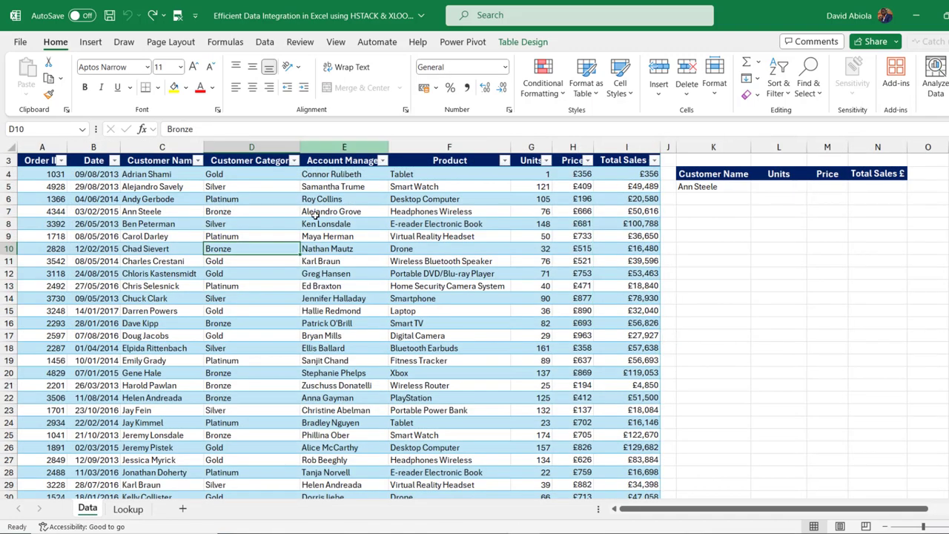
drag(444, 173, 449, 311)
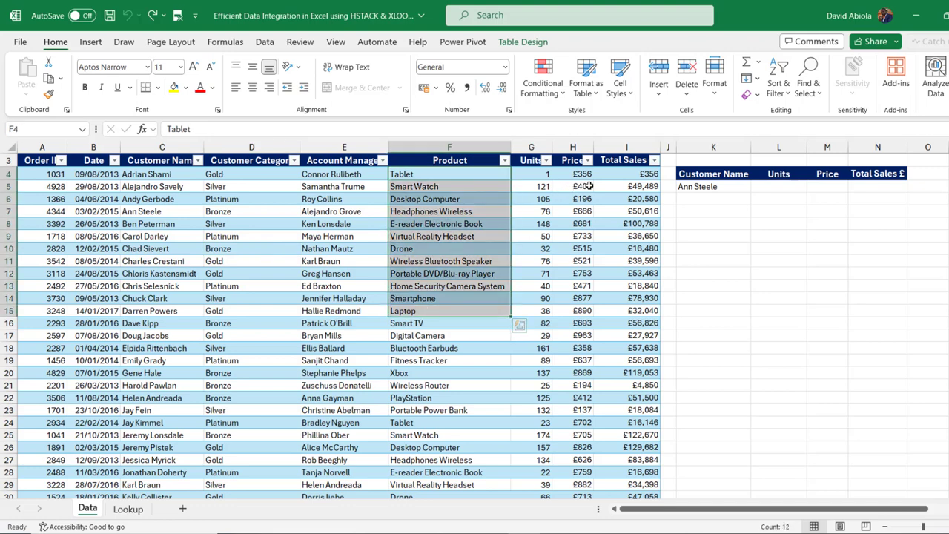
drag(627, 174, 626, 247)
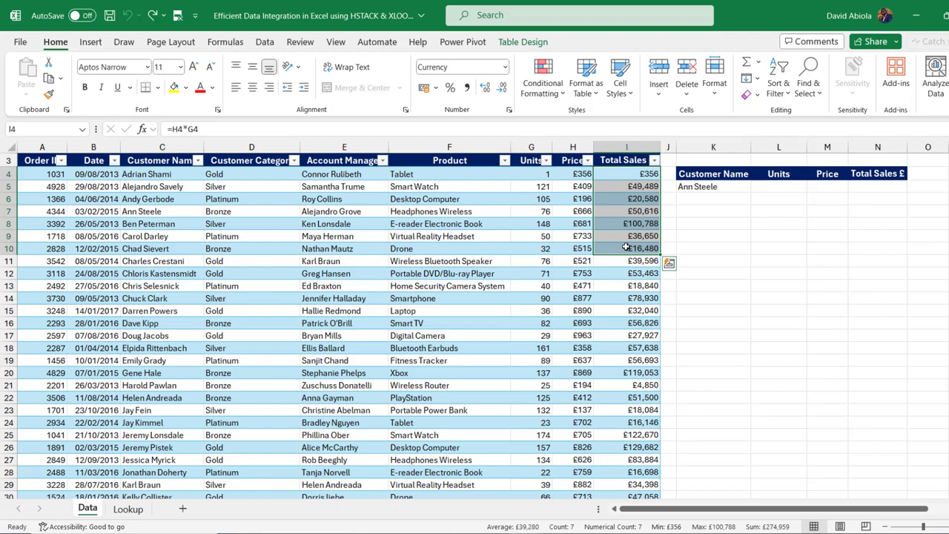
click(137, 510)
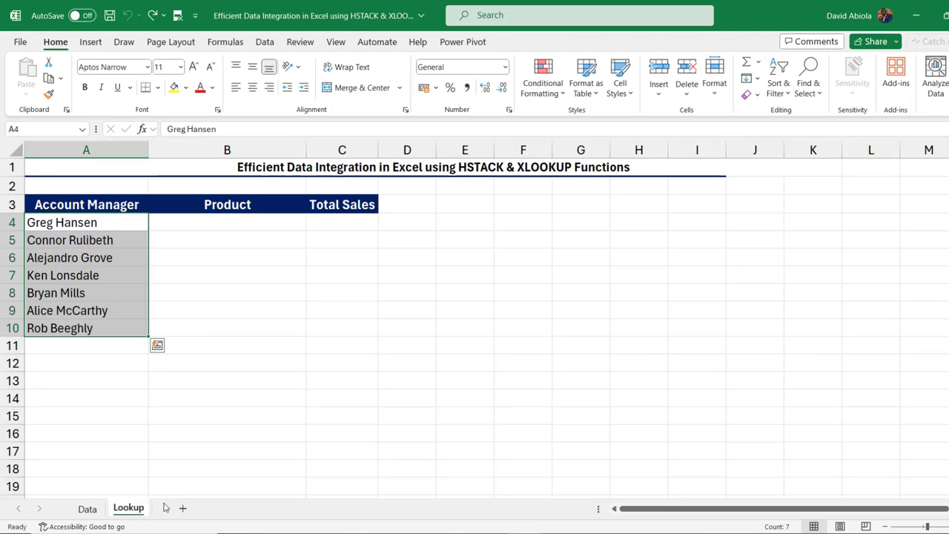
drag(213, 220, 212, 331)
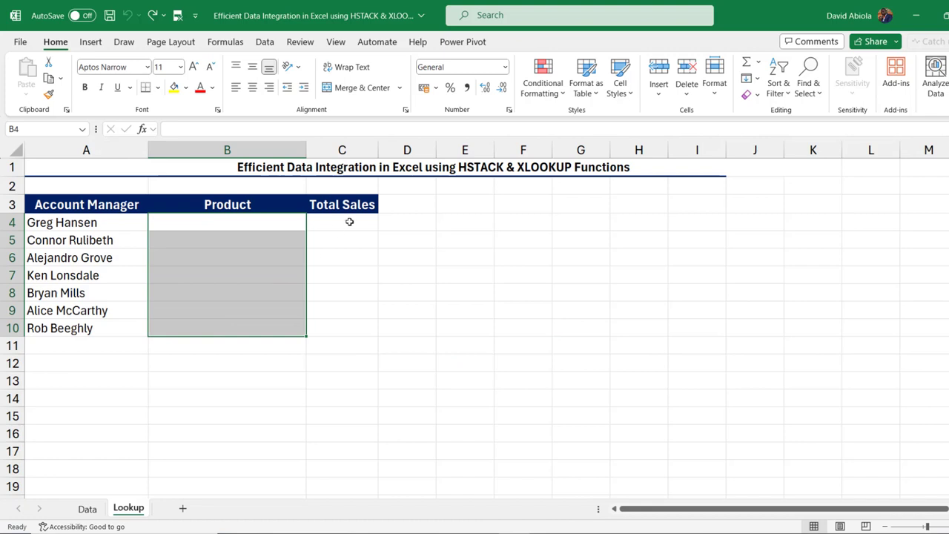
Step: Enter =XLOOKUP(A4:A10,sales[Account Manager],sales[Product]) in B4
click(273, 226)
text(=xl)
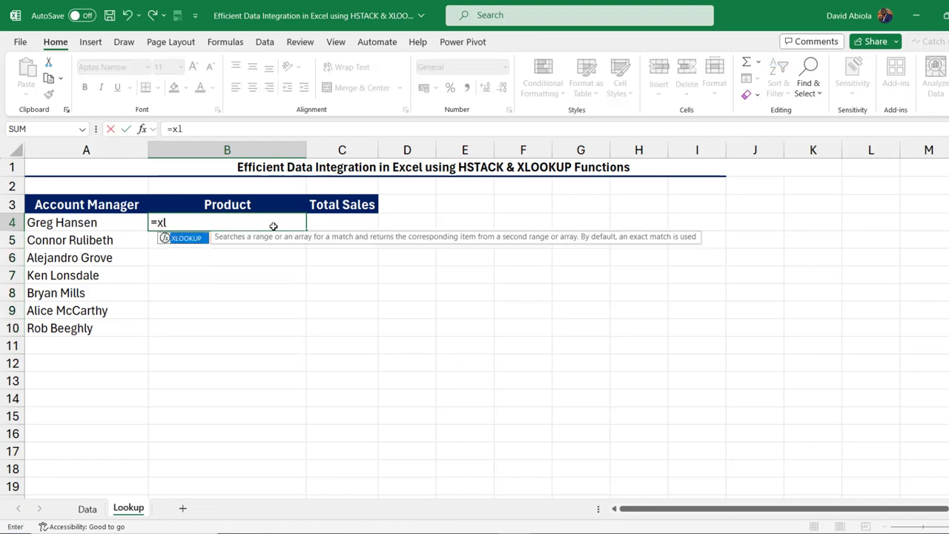
key(Tab)
drag(113, 227, 105, 325)
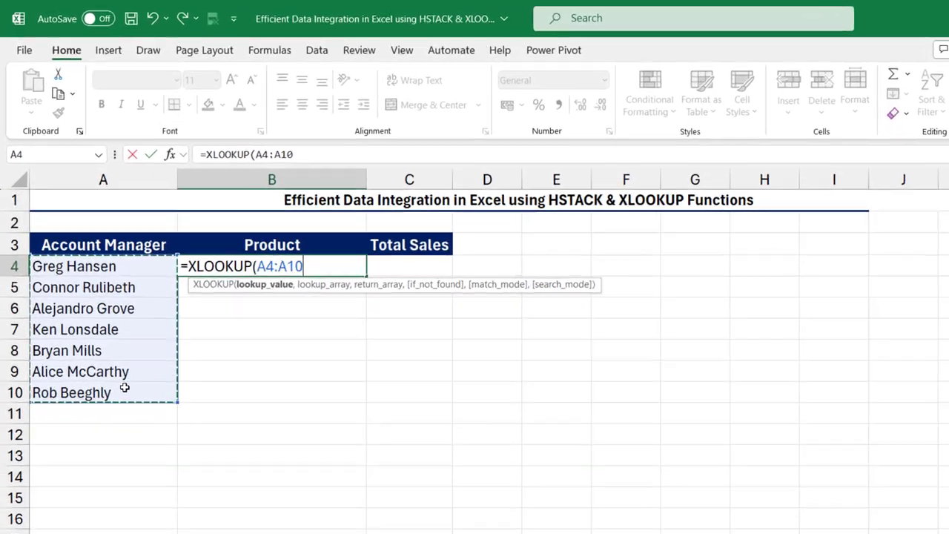
text(,)
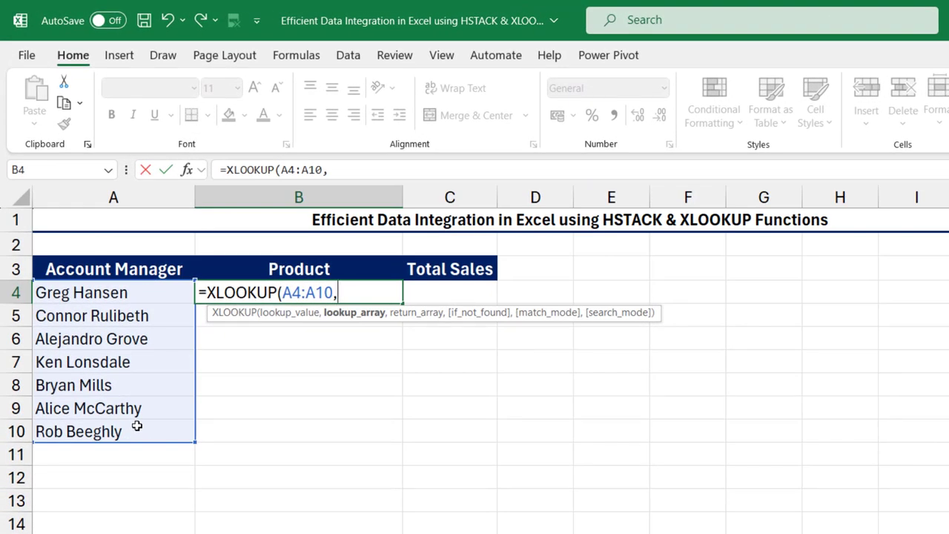
text(sa)
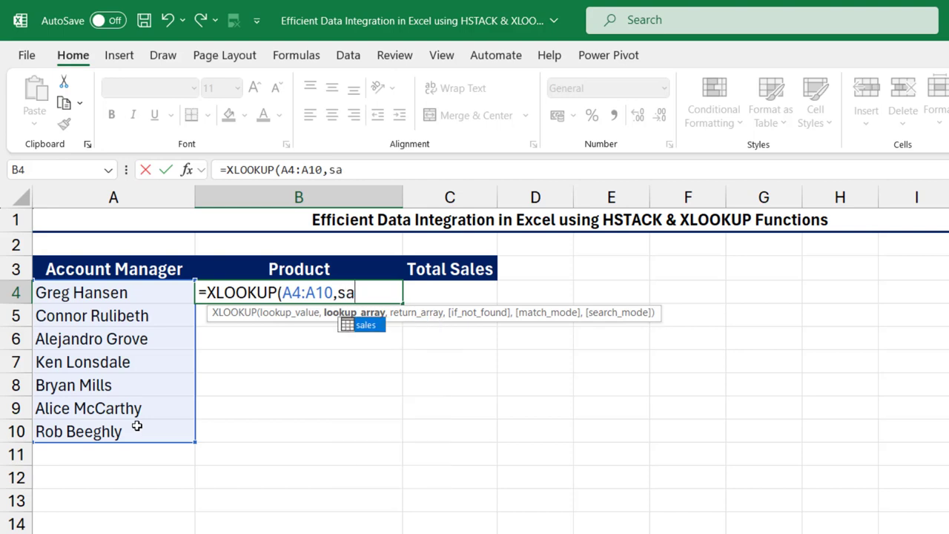
key(Tab)
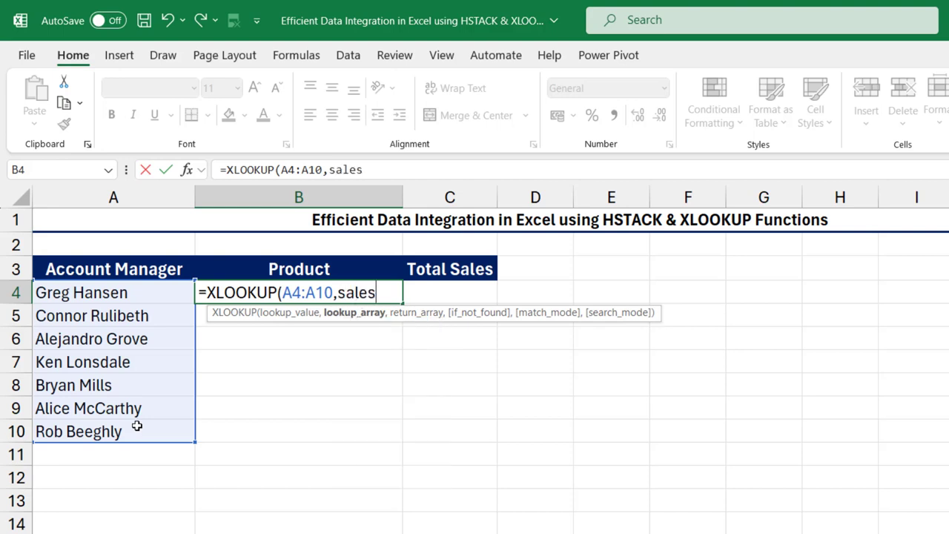
text([)
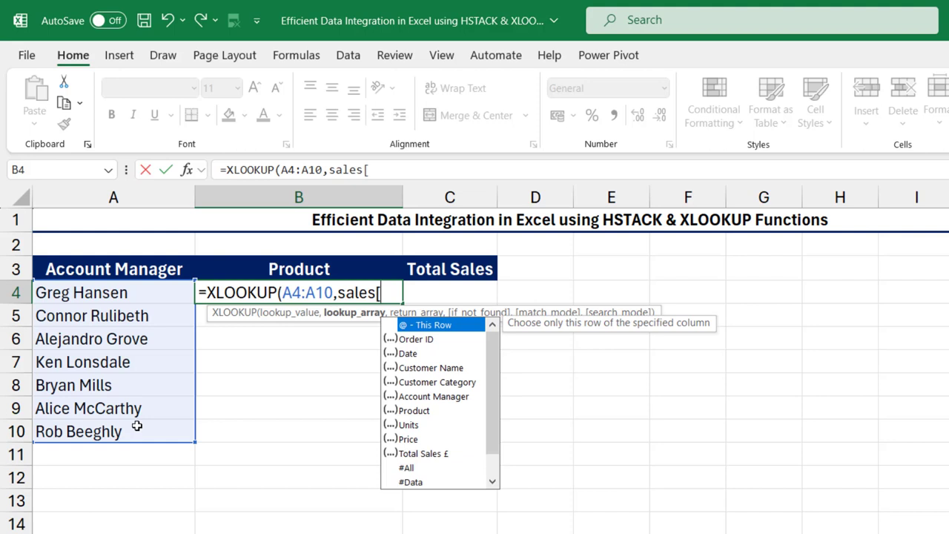
click(430, 400)
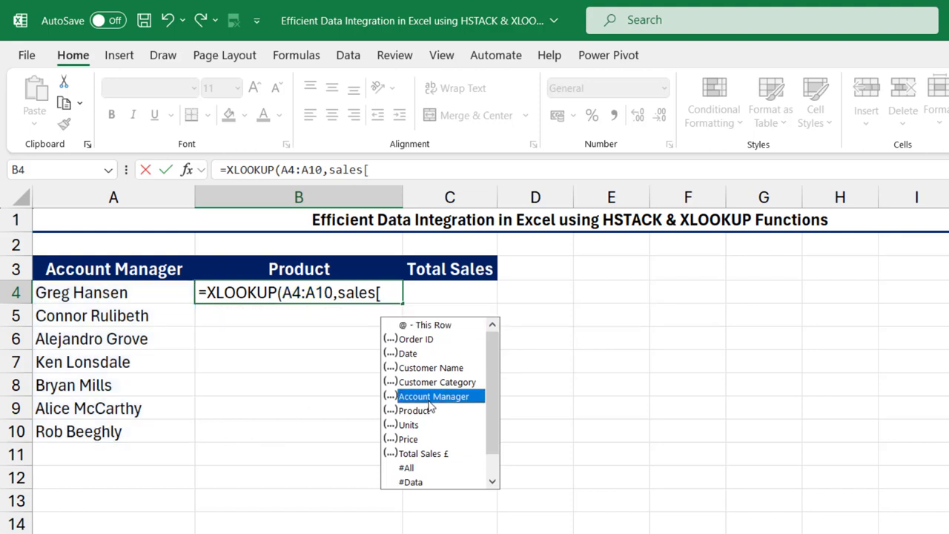
double_click(430, 397)
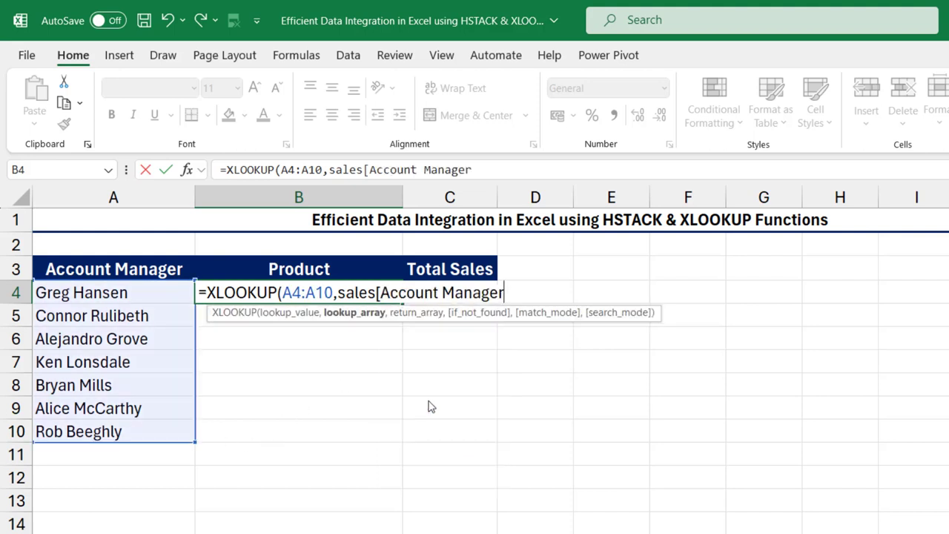
text(],)
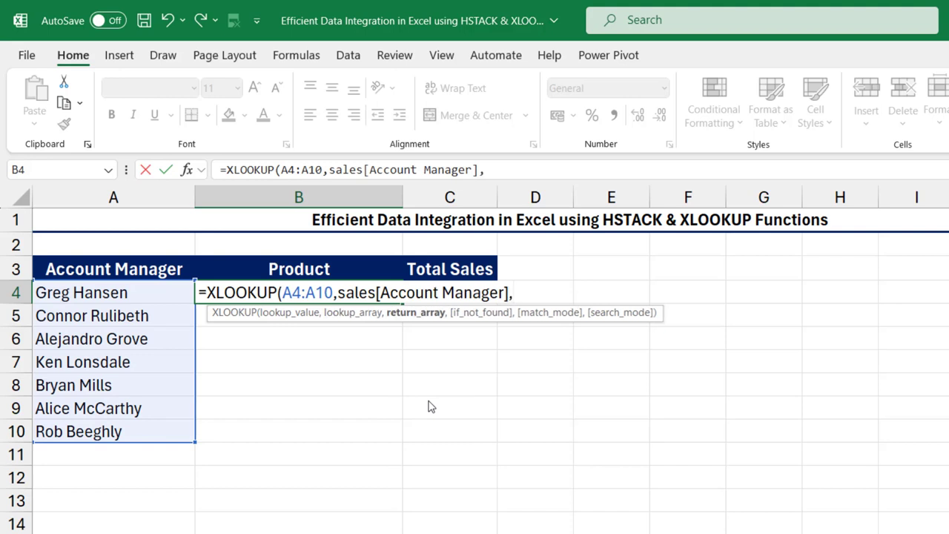
text(sales)
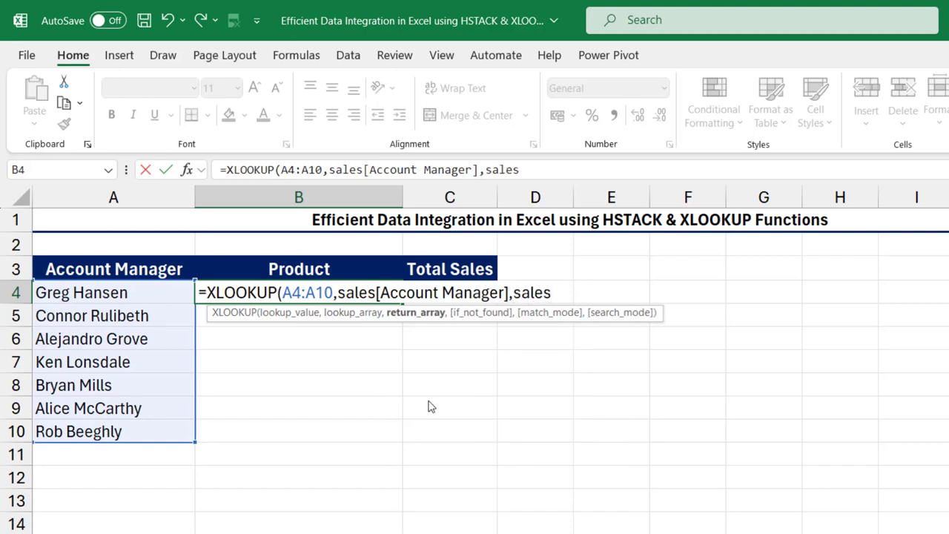
text([)
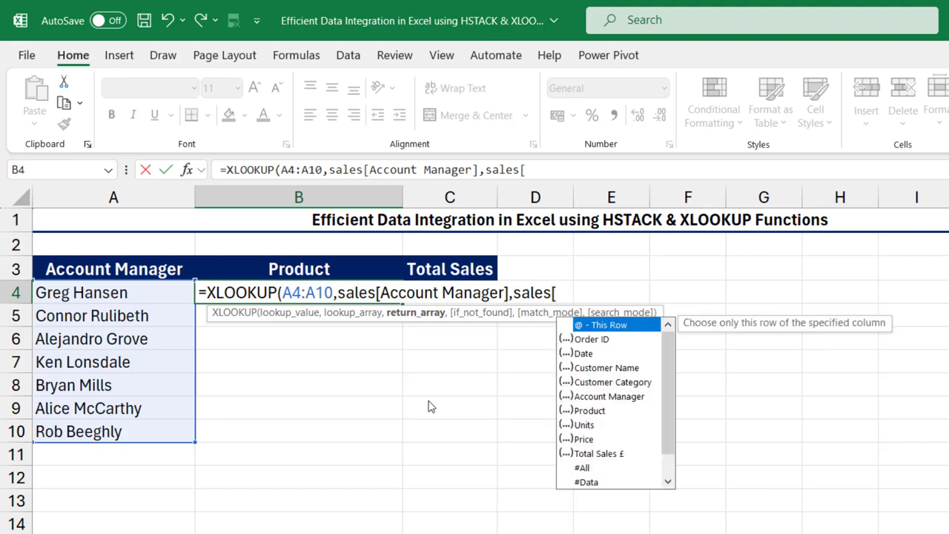
text(pro)
key(Tab)
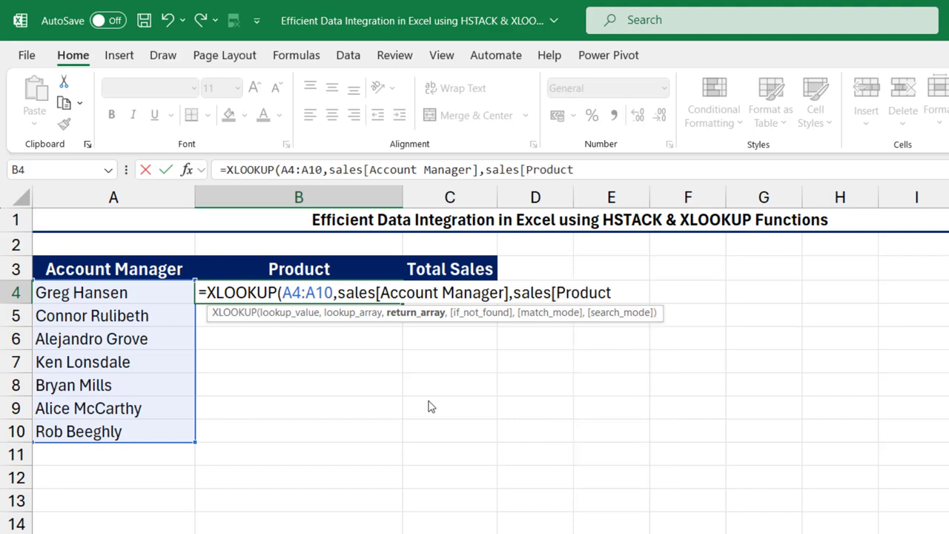
text(]))
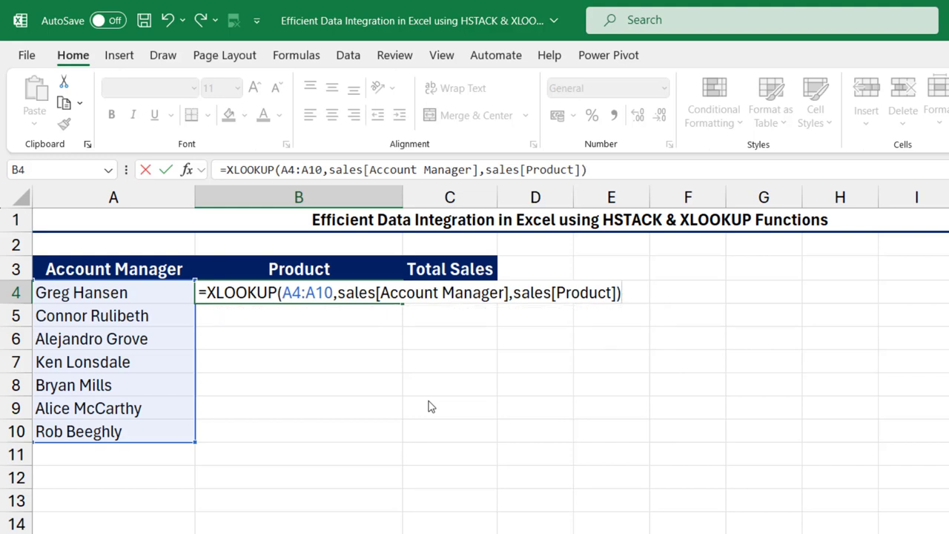
key(ctrl+Return)
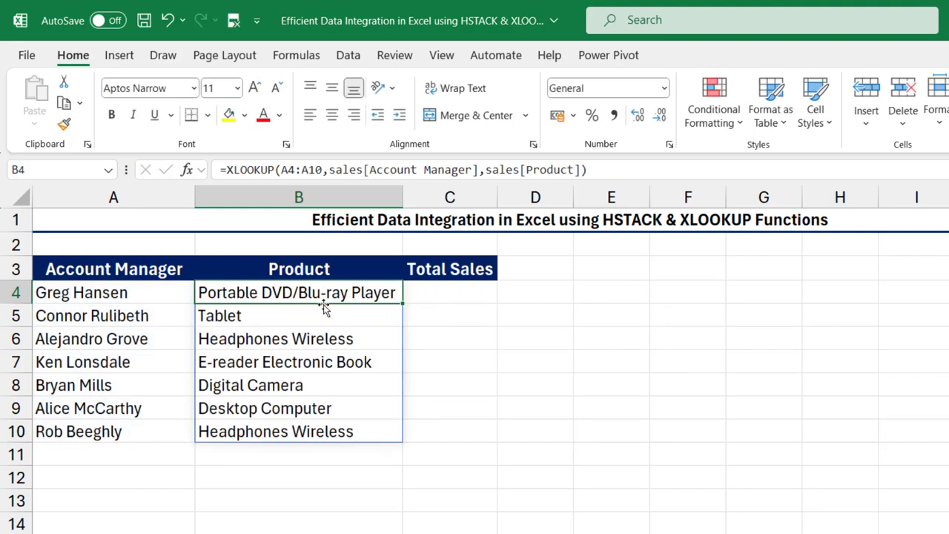
Step: Spot-check the spilled products against their account managers
click(320, 361)
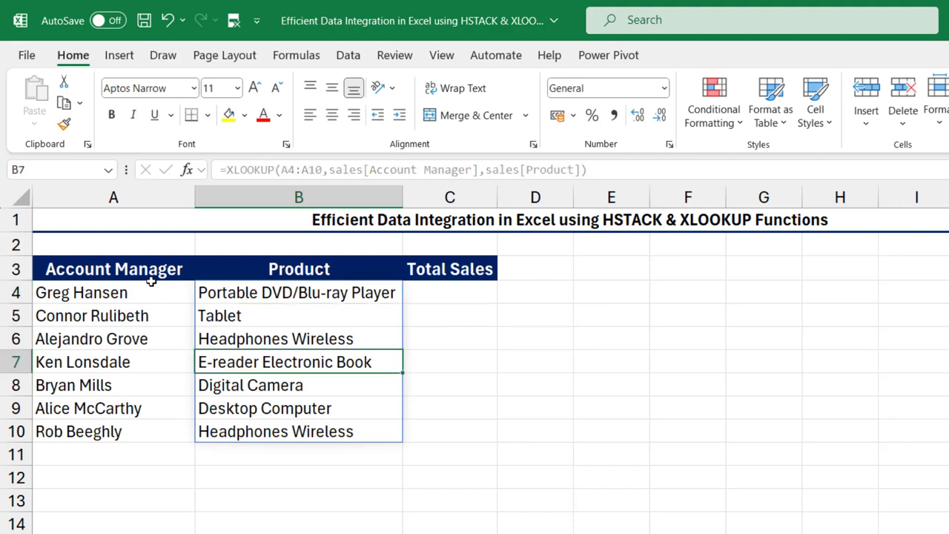
click(134, 289)
click(131, 338)
click(131, 385)
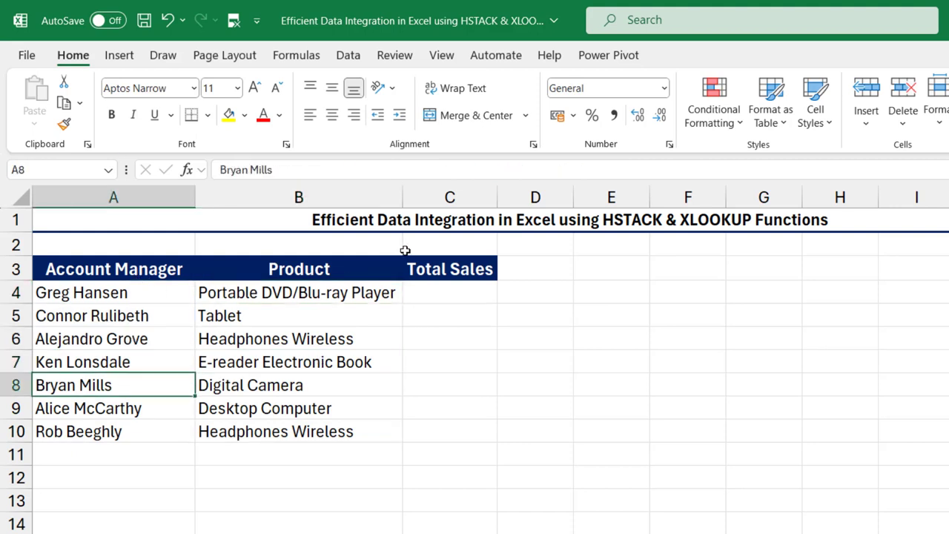
Step: Copy B4's XLOOKUP into C4 with Product replaced by Total Sales £, then compare both formulas
click(354, 297)
drag(630, 178, 146, 153)
key(ctrl+c)
key(Escape)
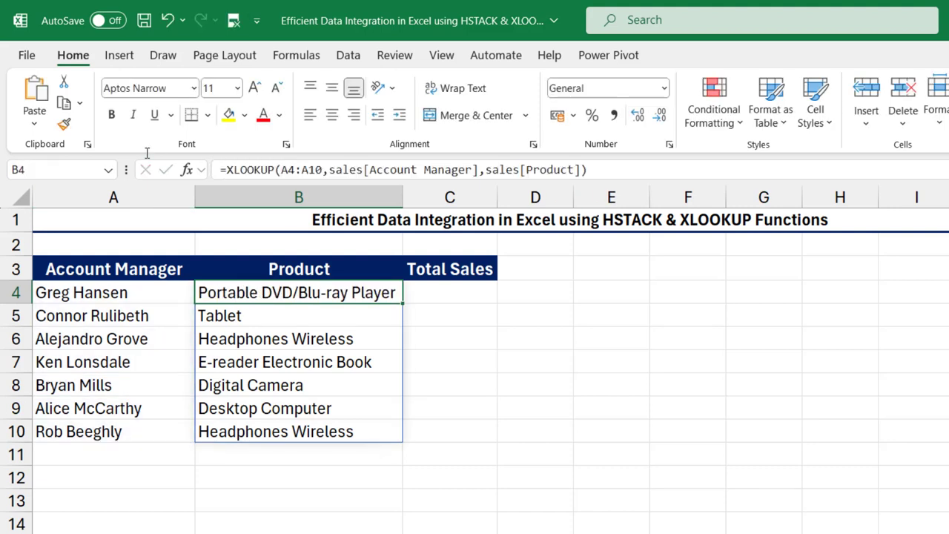
key(Right)
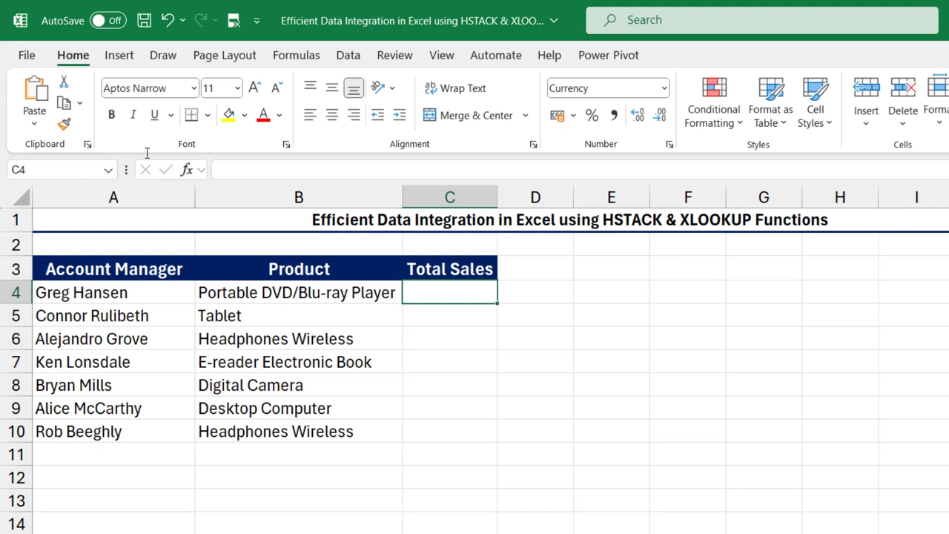
key(ctrl+v)
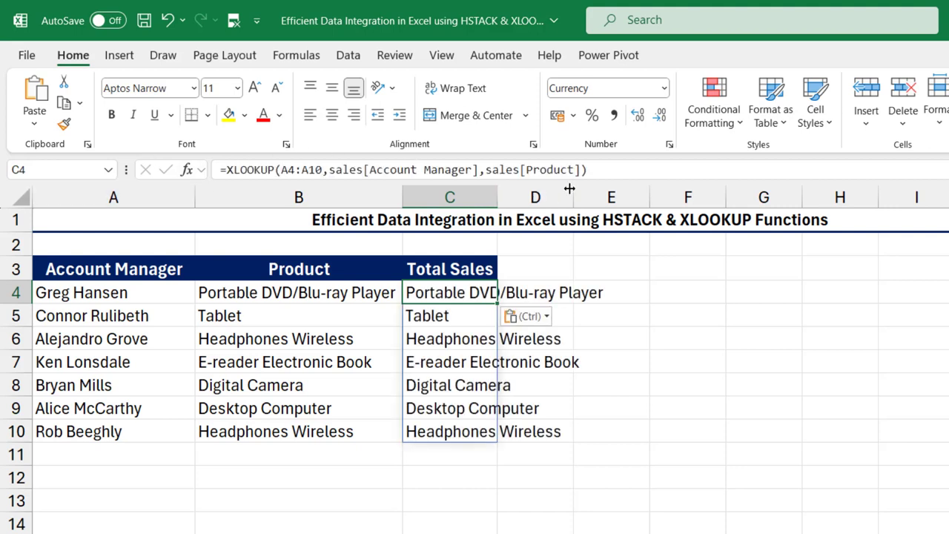
drag(575, 171, 528, 169)
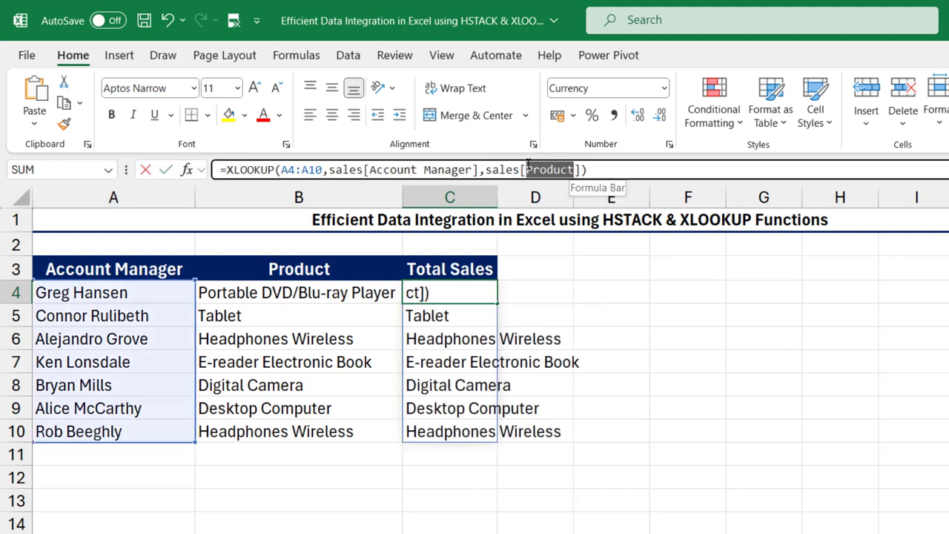
text(tot)
key(Tab)
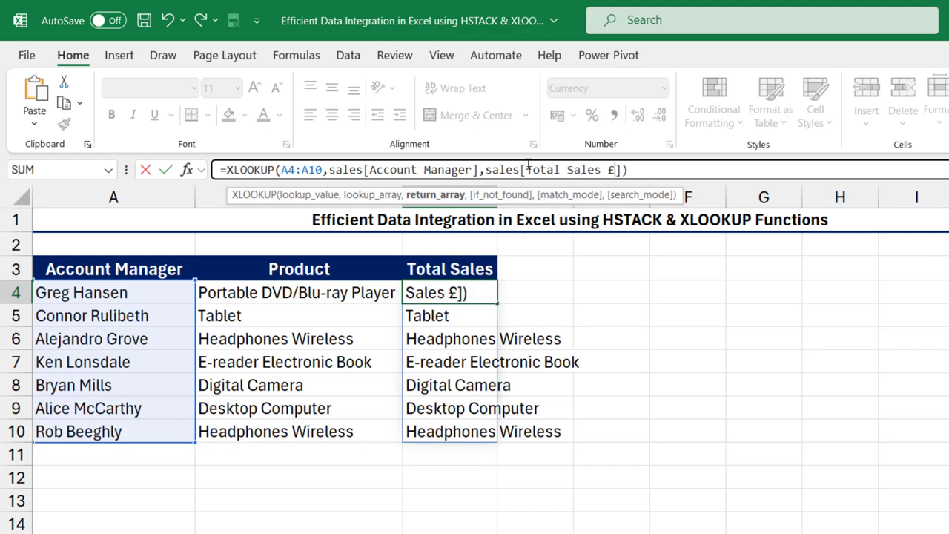
key(ctrl+Return)
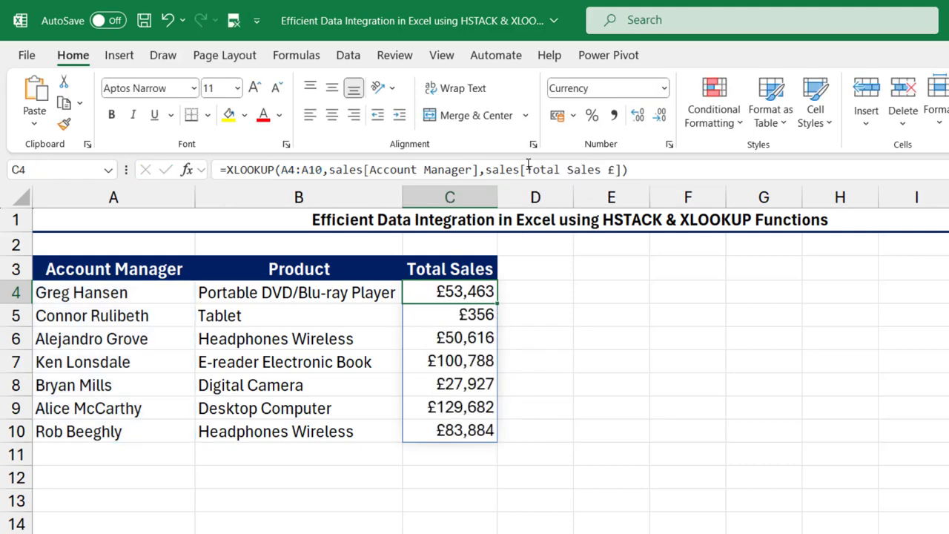
click(330, 298)
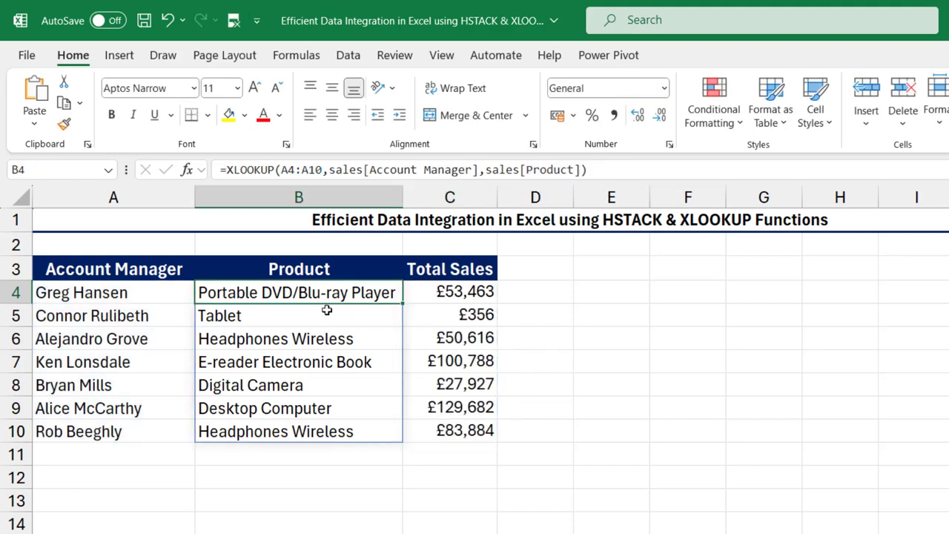
click(449, 292)
Step: Select B4:C10 and delete both XLOOKUP formulas
click(349, 293)
key(ctrl+shift+Right)
key(ctrl+shift+Down)
key(Delete)
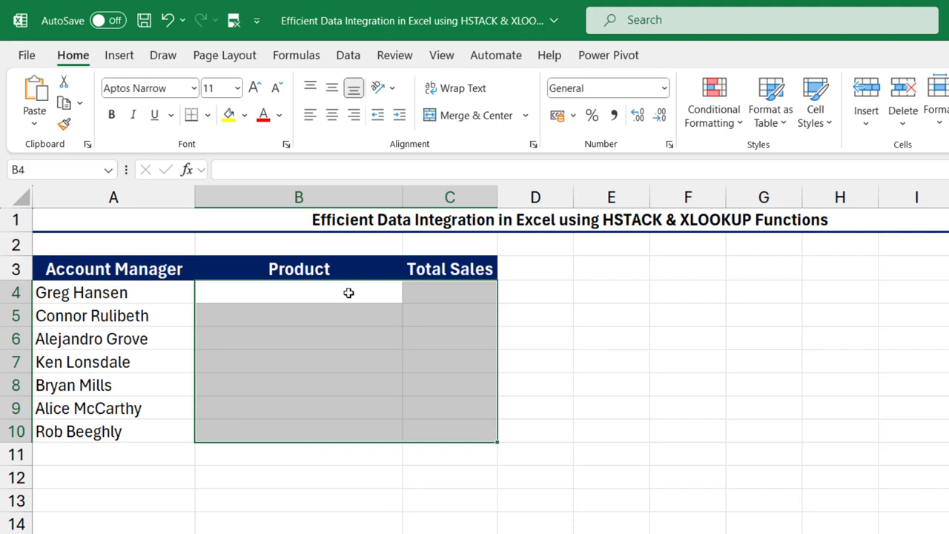
Step: In B4, type =HSTACK(XLOOKUP(A4:A10,sales[Account Manager],sales[Product]), as the first lookup
click(349, 293)
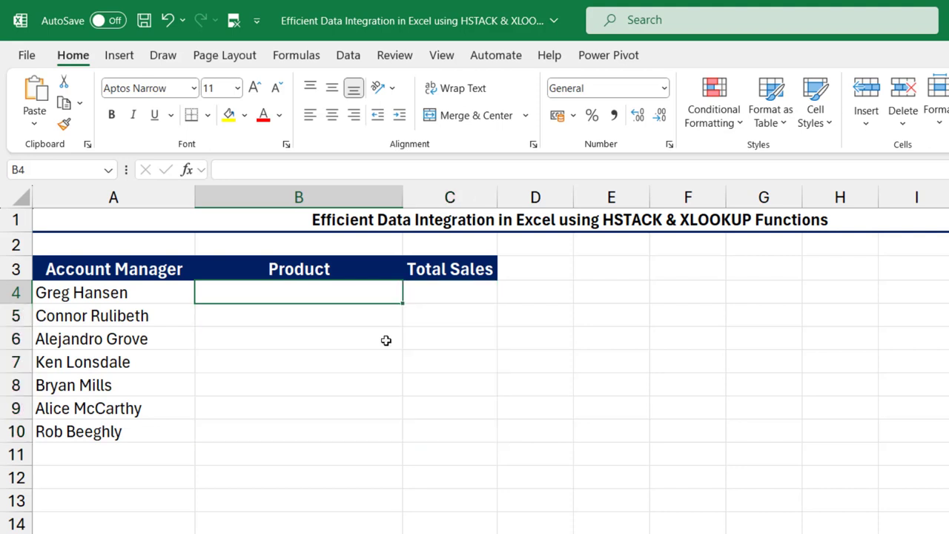
text(=hst)
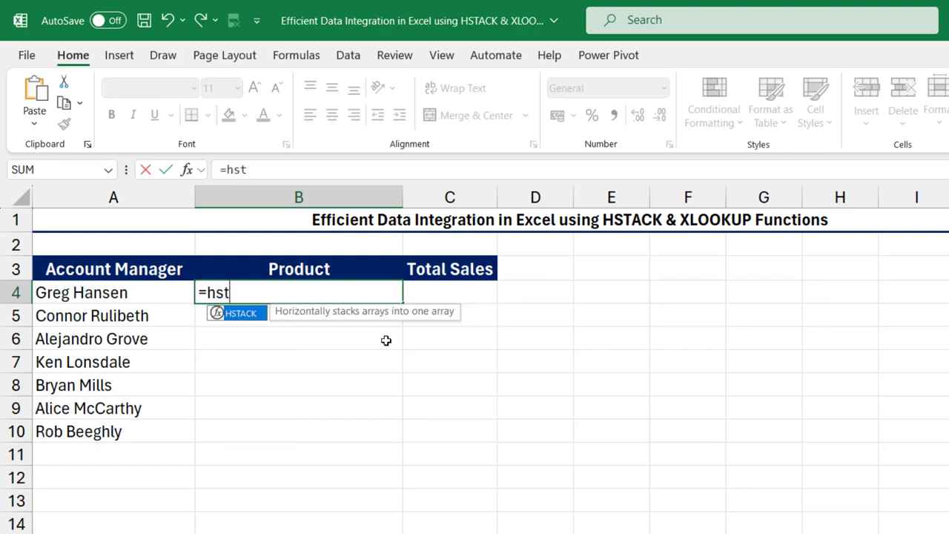
key(Tab)
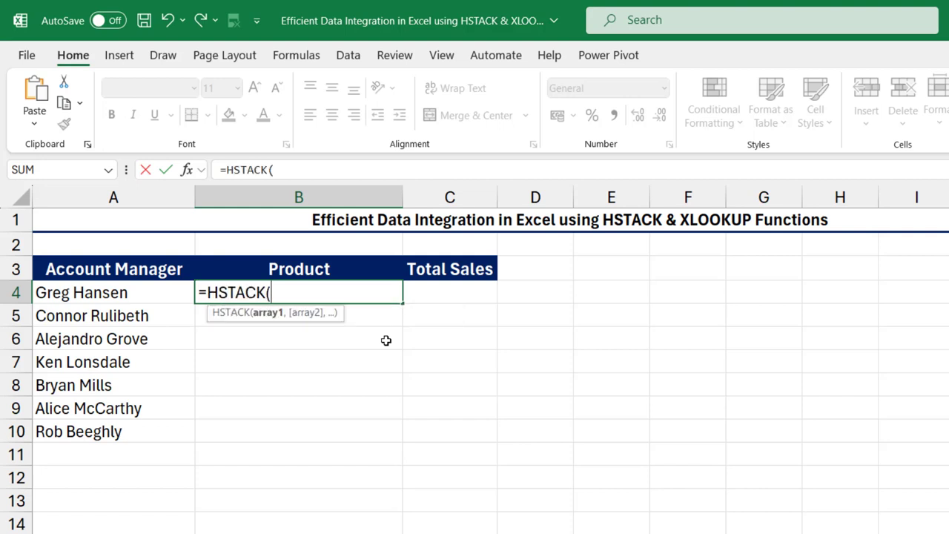
text(xl)
key(Tab)
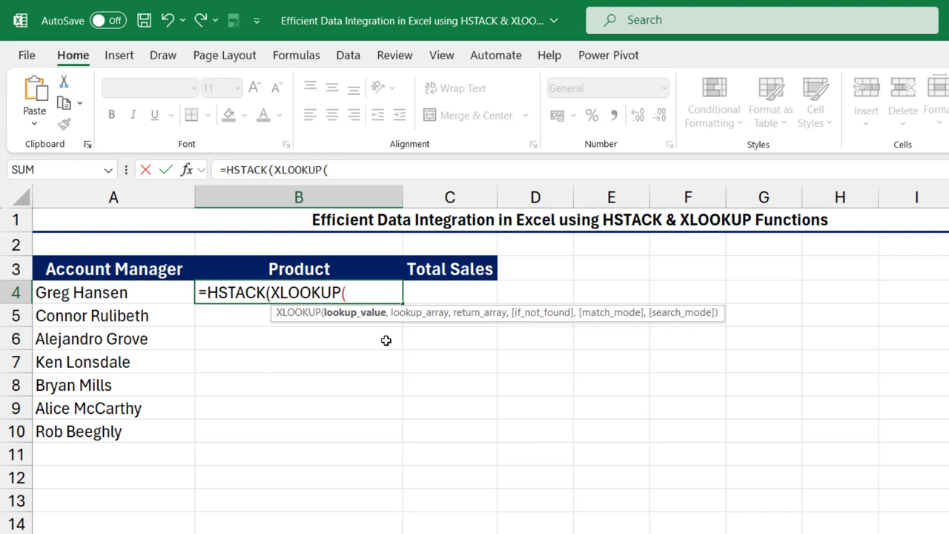
click(121, 292)
key(ctrl+shift+Down)
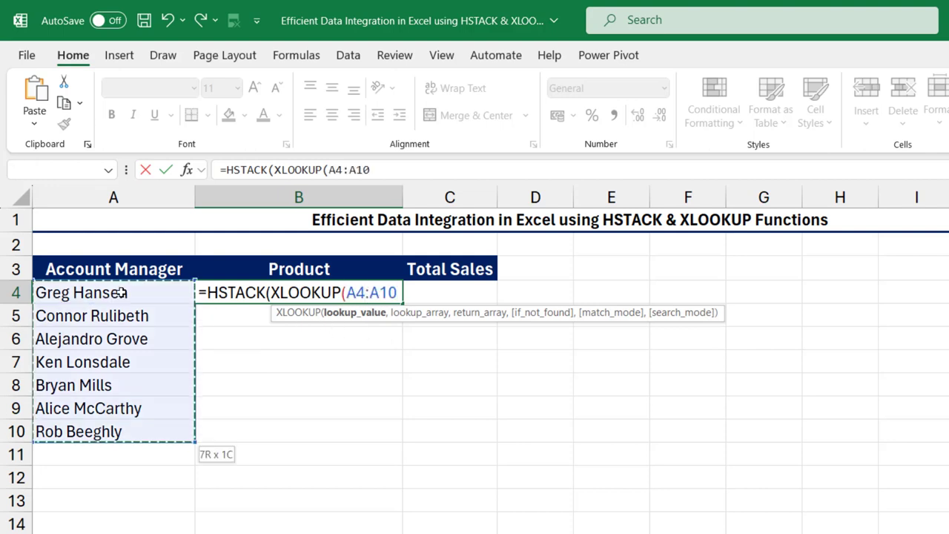
text(,)
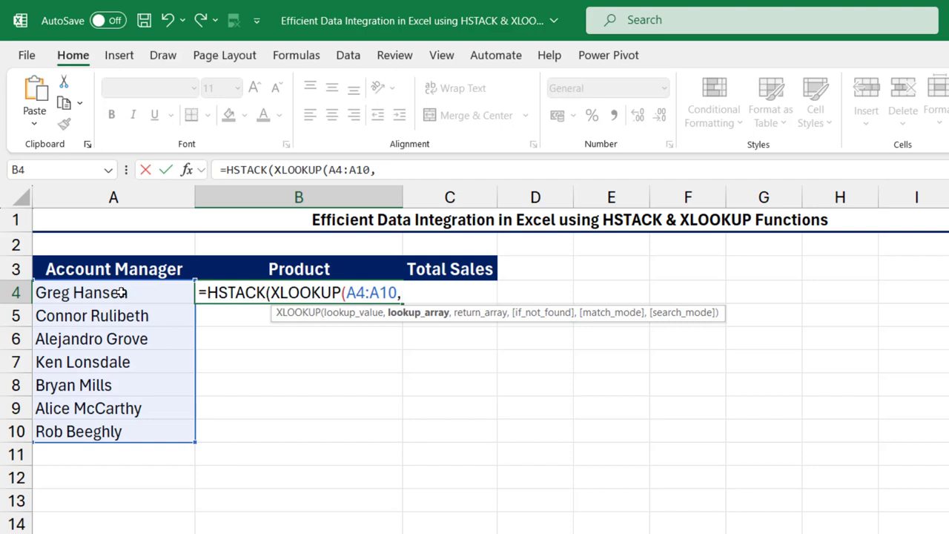
text(sal)
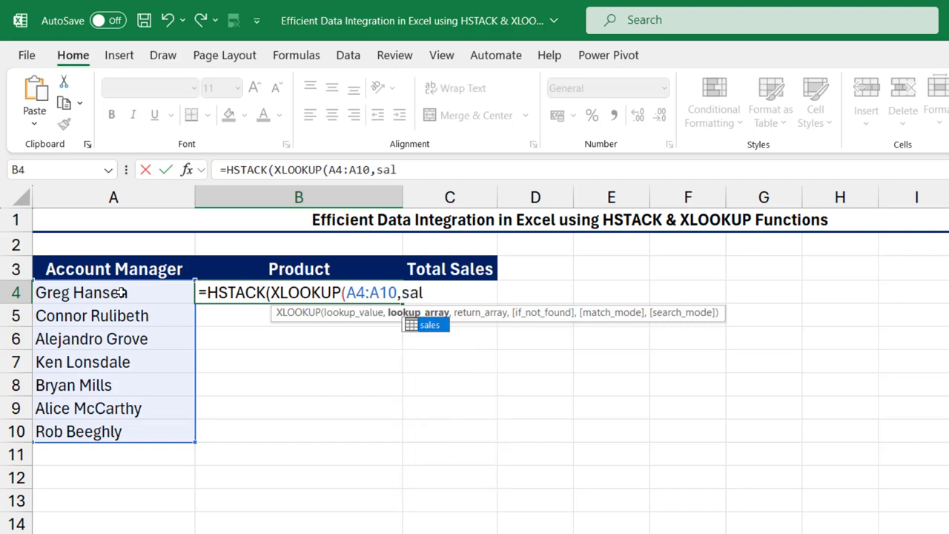
text(es[)
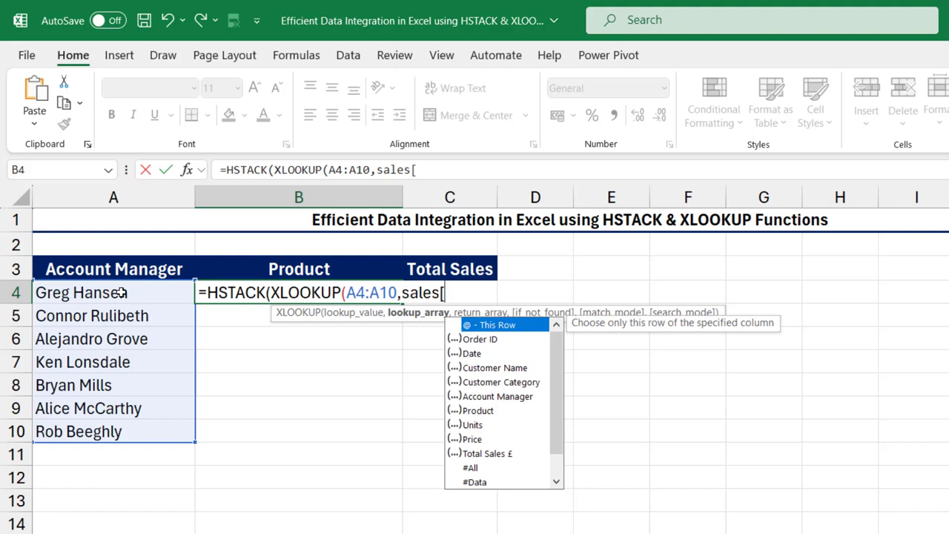
text(acc)
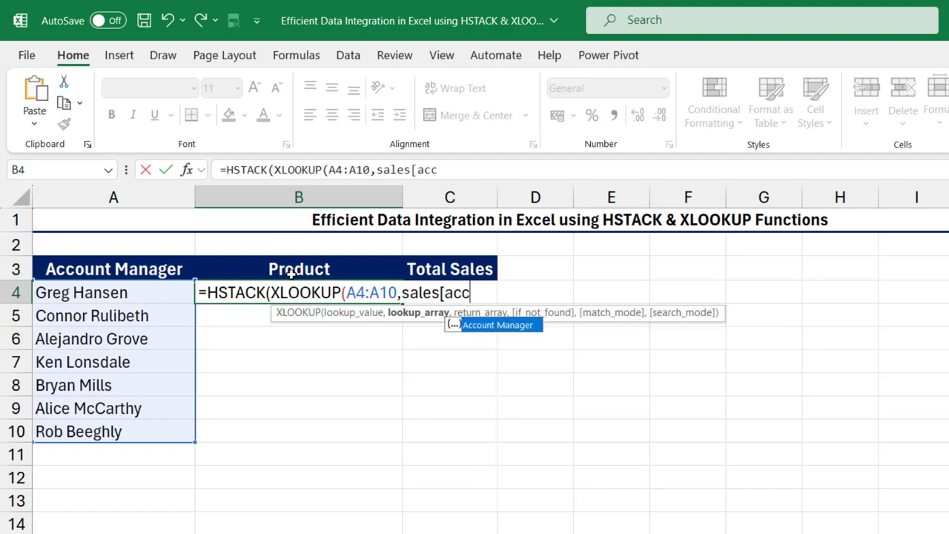
key(Tab)
text(])
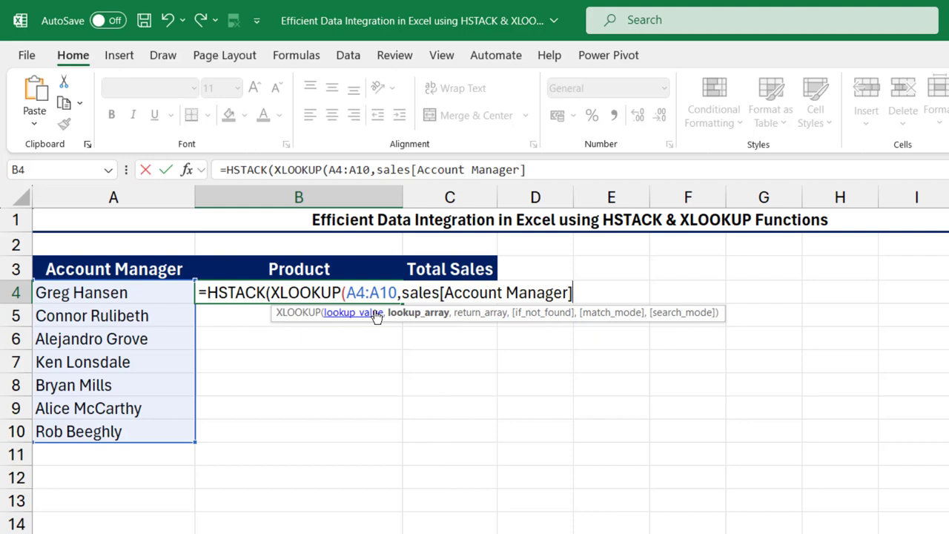
text(,)
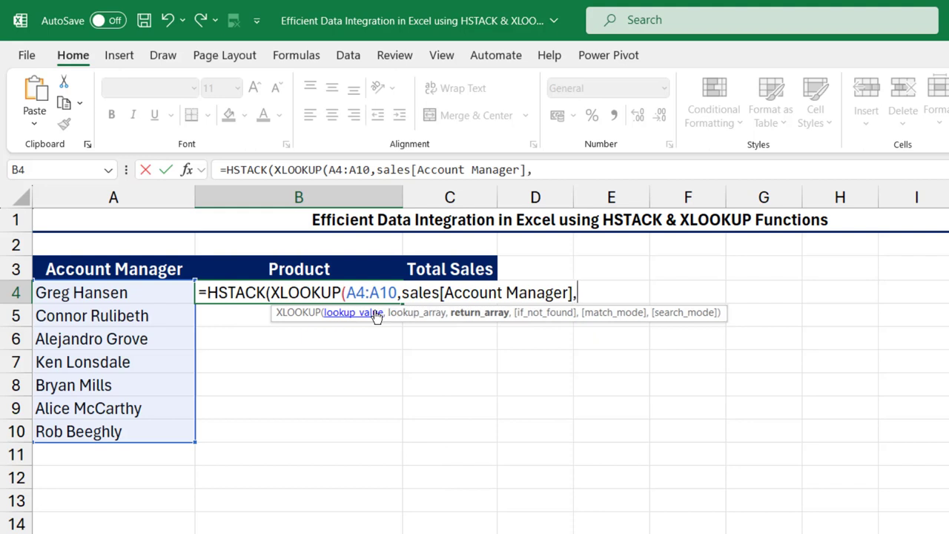
text(sales[)
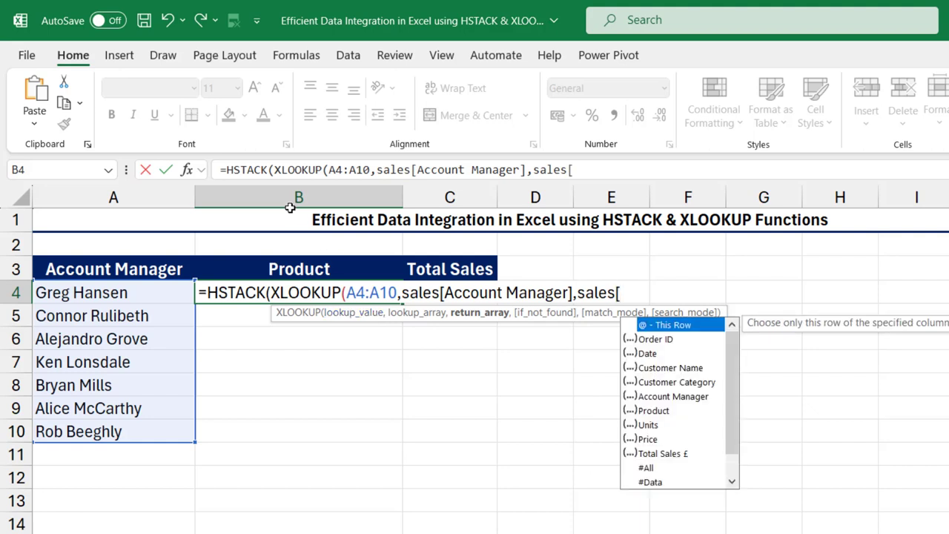
text(pr)
key(Tab)
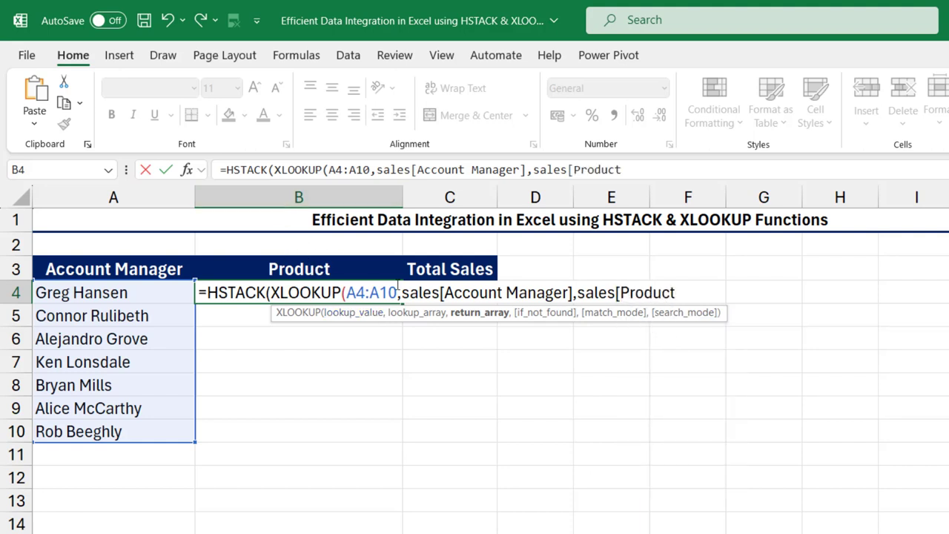
text(]))
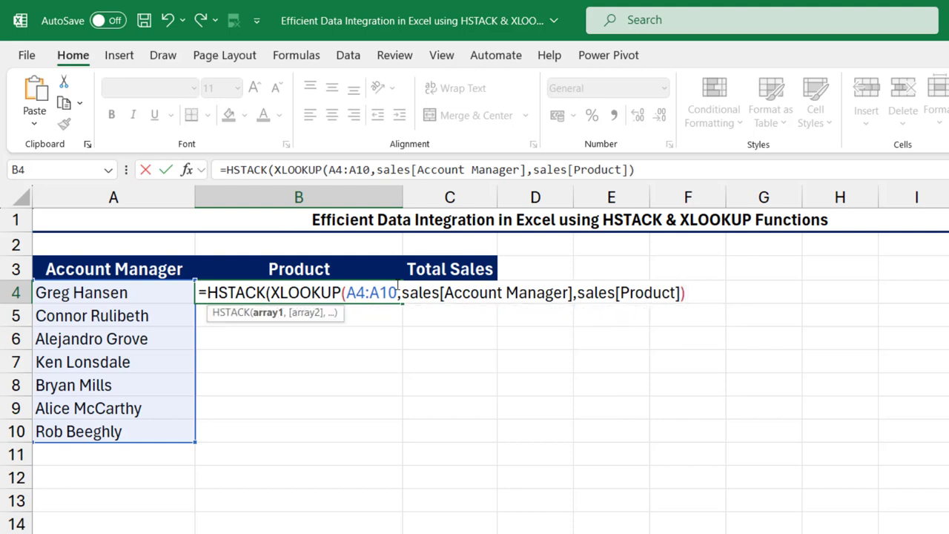
text(,)
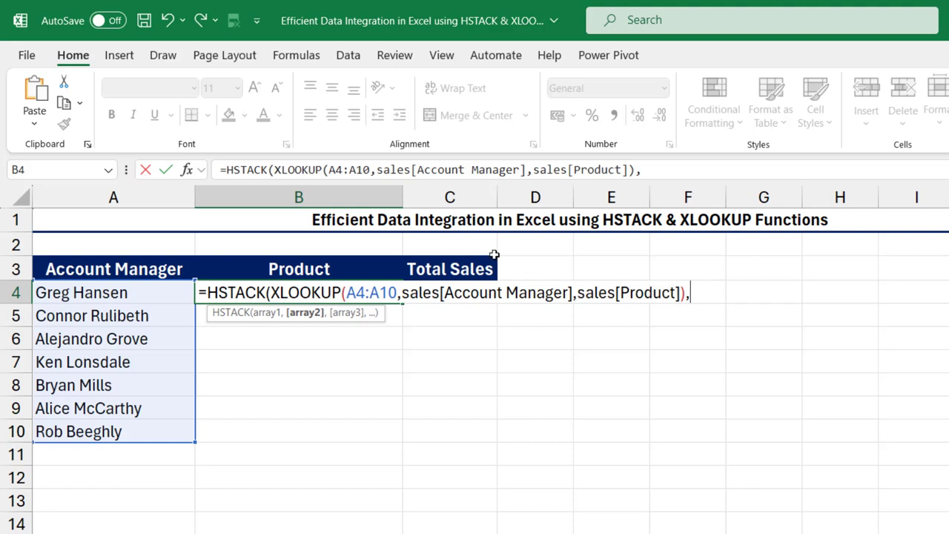
Step: Append XLOOKUP(A4:A10,sales[Account Manager],sales[Total Sales £])) to close B4's HSTACK formula
text(xl)
key(Tab)
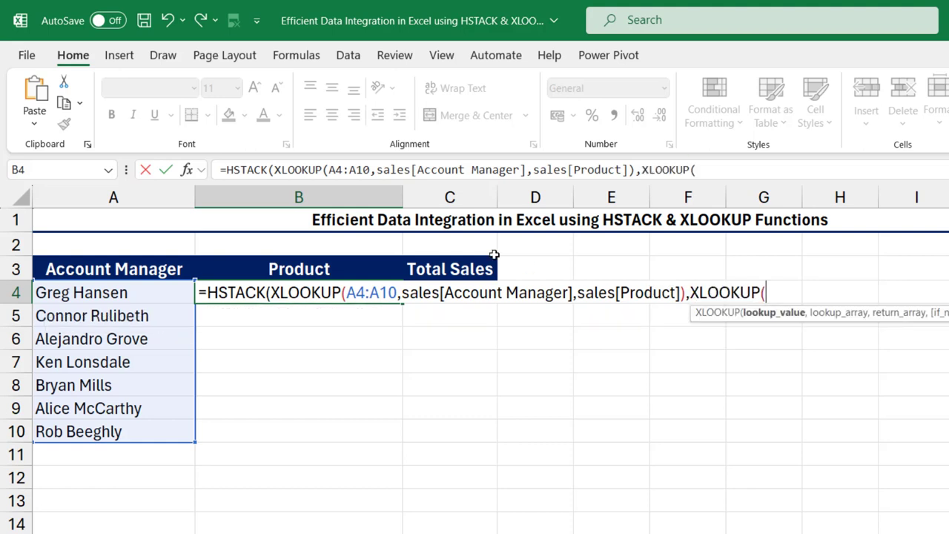
click(165, 292)
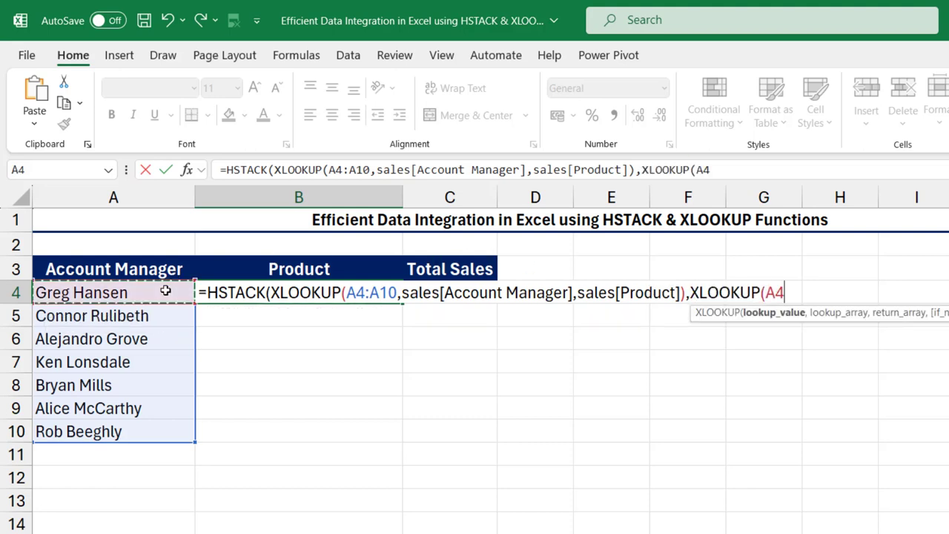
key(ctrl+shift+Down)
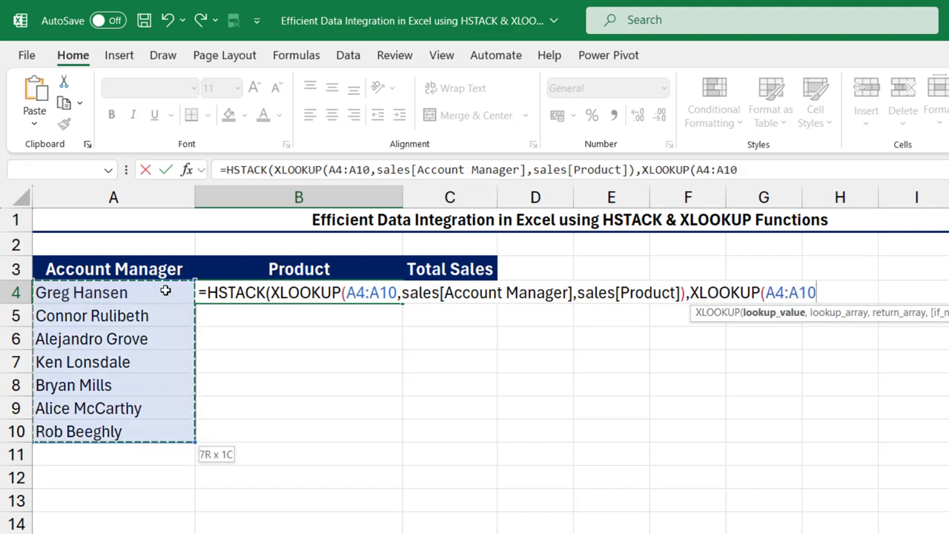
text(,sa)
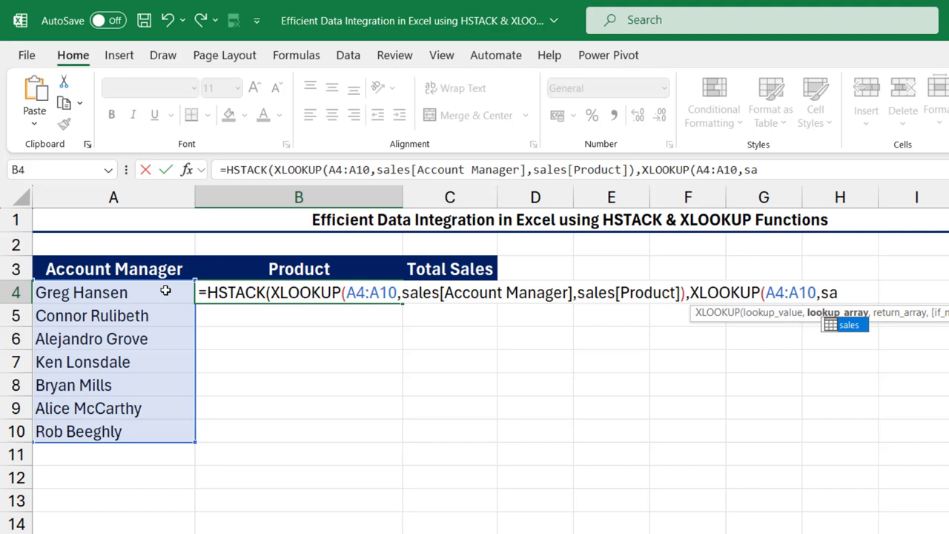
key(Tab)
text([)
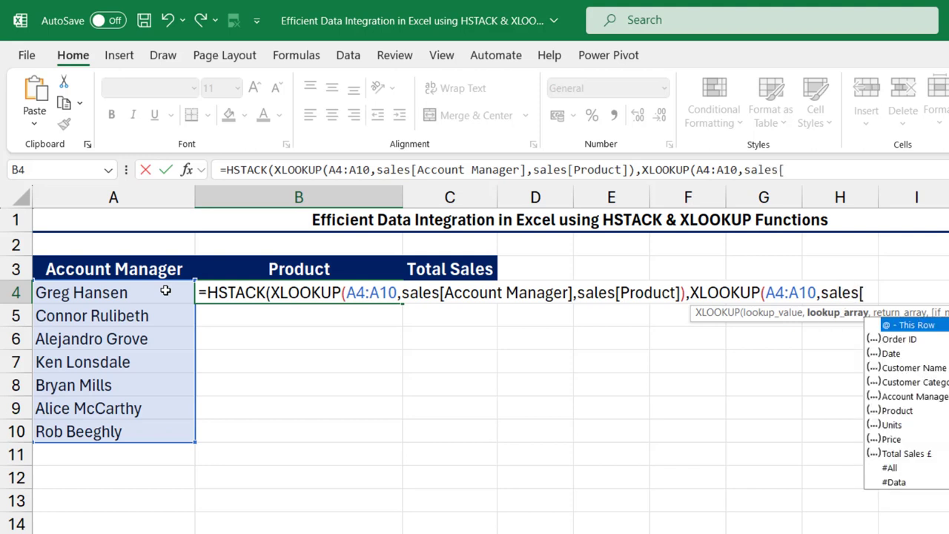
text(acc)
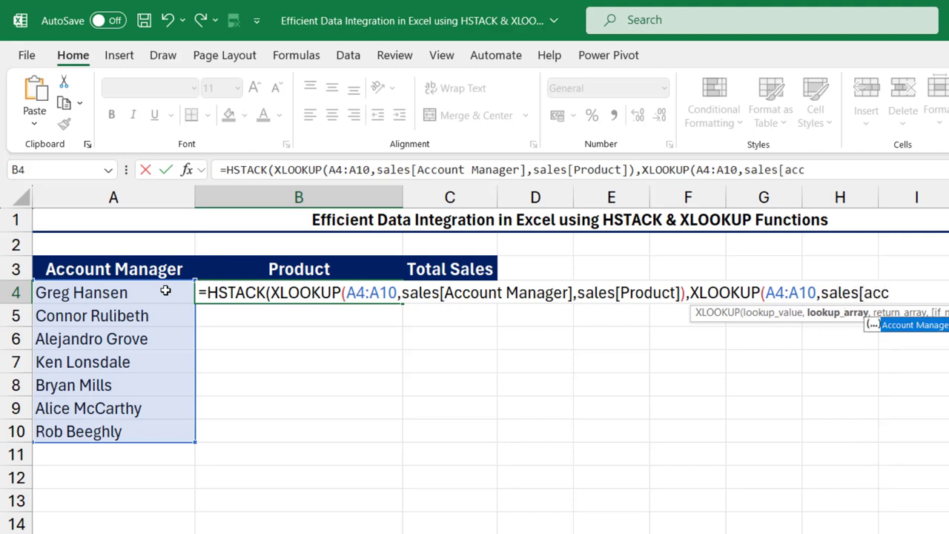
key(Tab)
text(],)
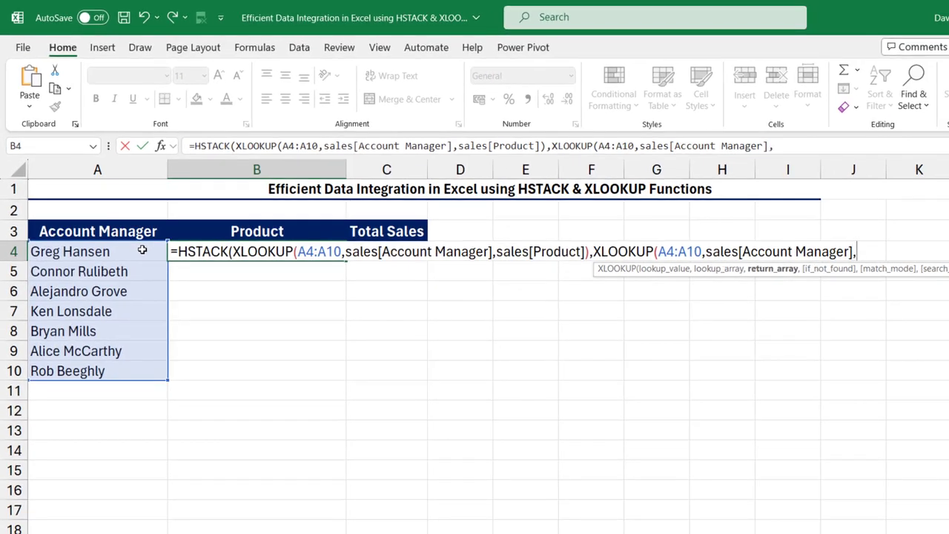
text(sal)
key(Tab)
text([)
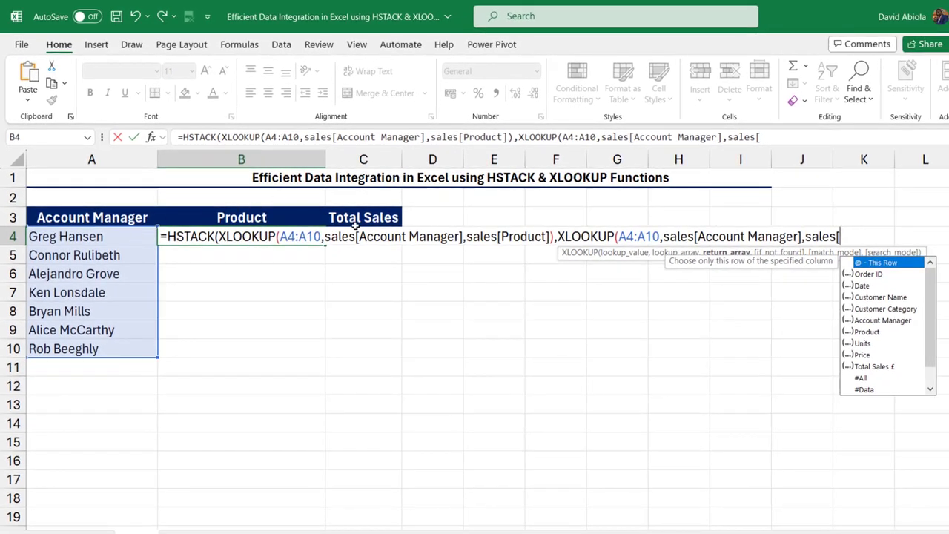
text(tot)
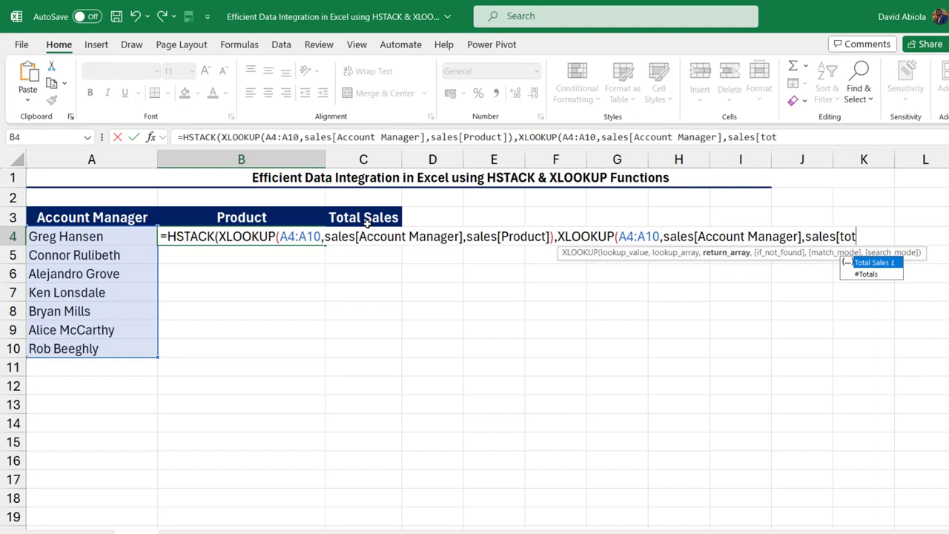
key(Tab)
text(])
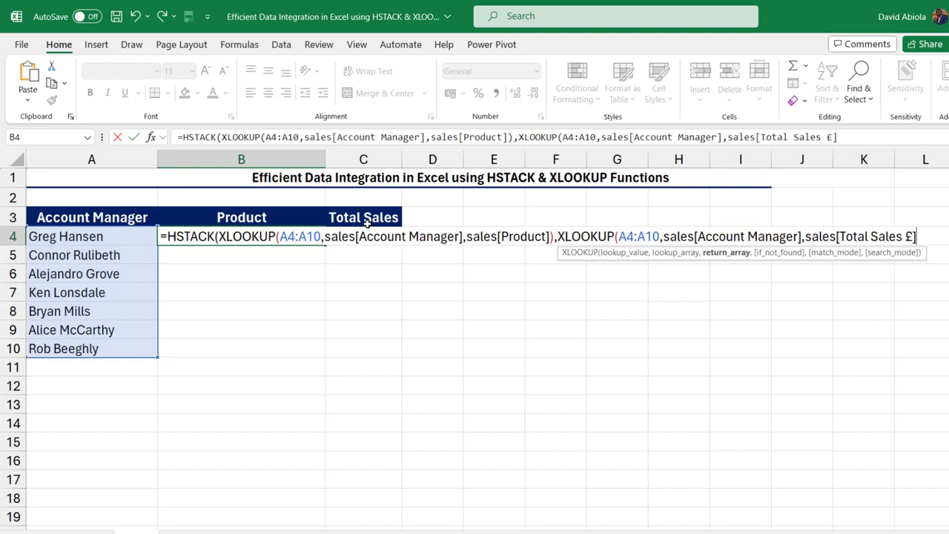
text())
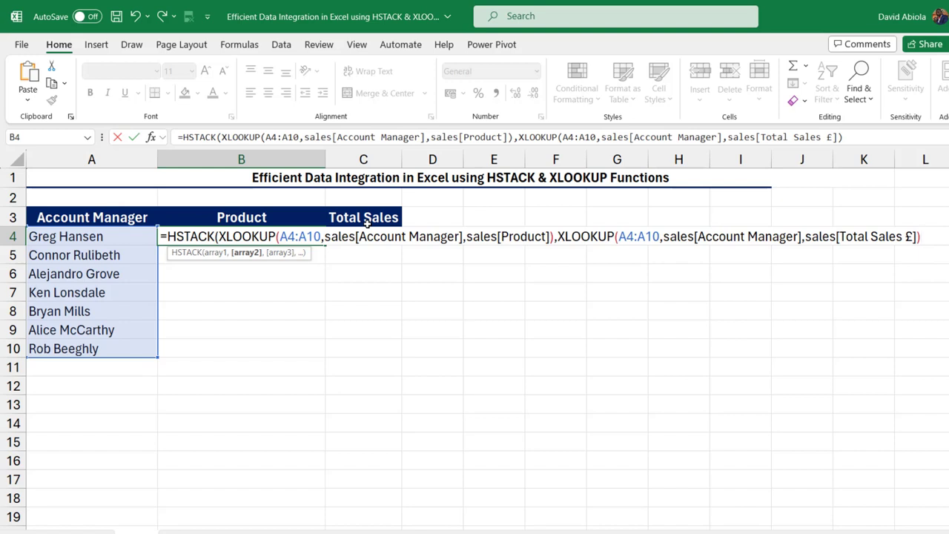
text())
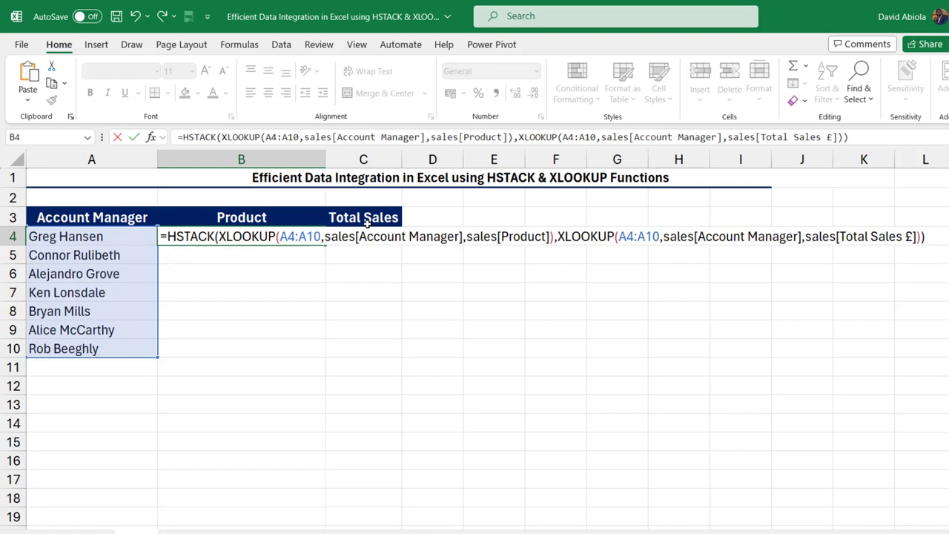
Step: Commit the HSTACK formula in B4 and check the spilled values in B6 and C4
key(ctrl+Return)
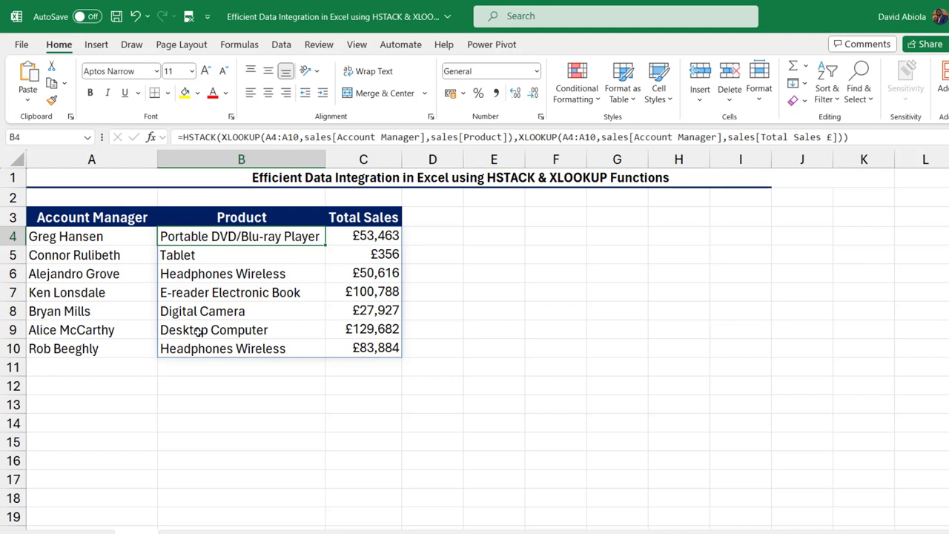
click(259, 276)
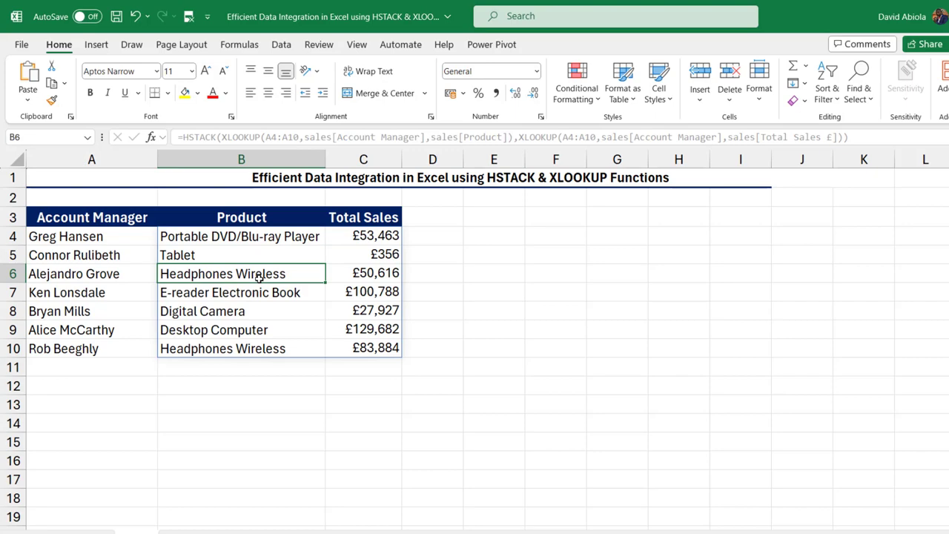
click(375, 237)
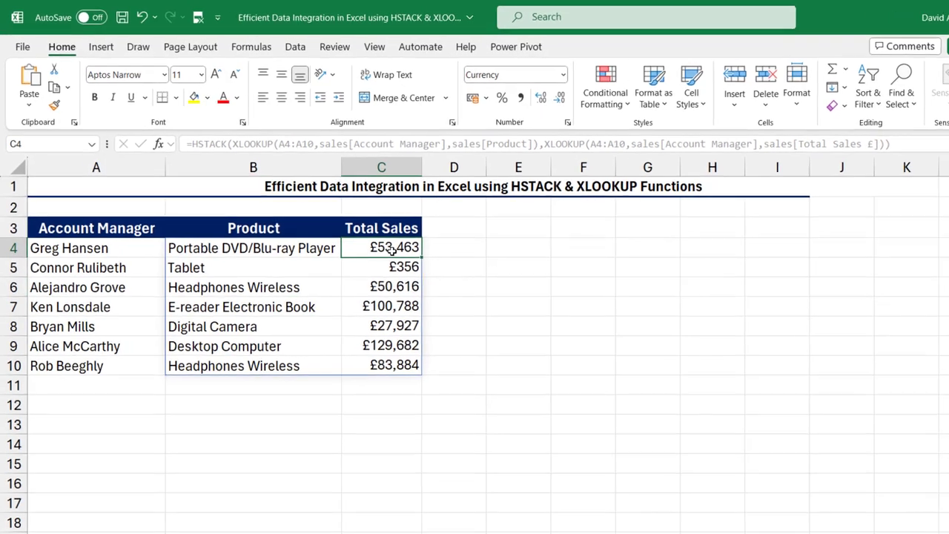